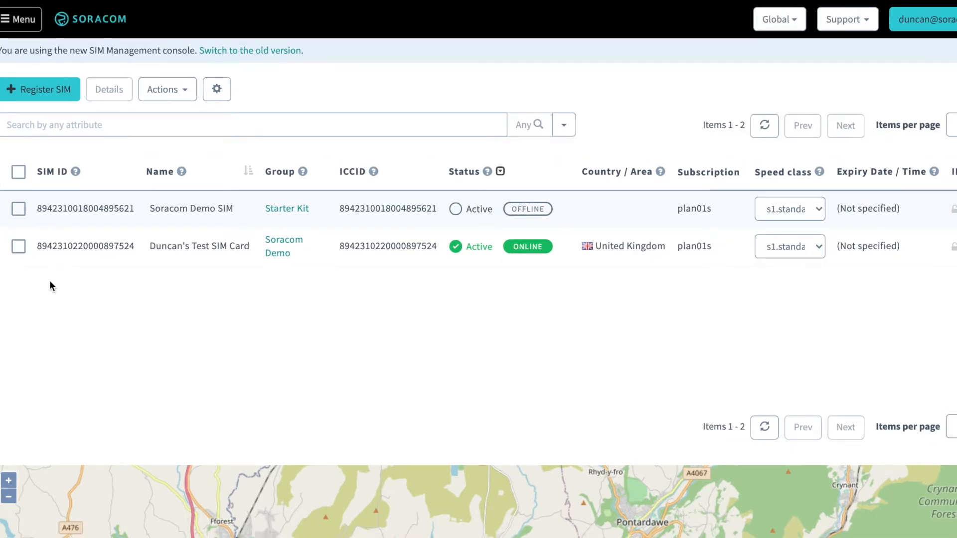
# Step: Select only the online United Kingdom test SIM and lock it to its device's IMEI
pyautogui.click(19, 173)
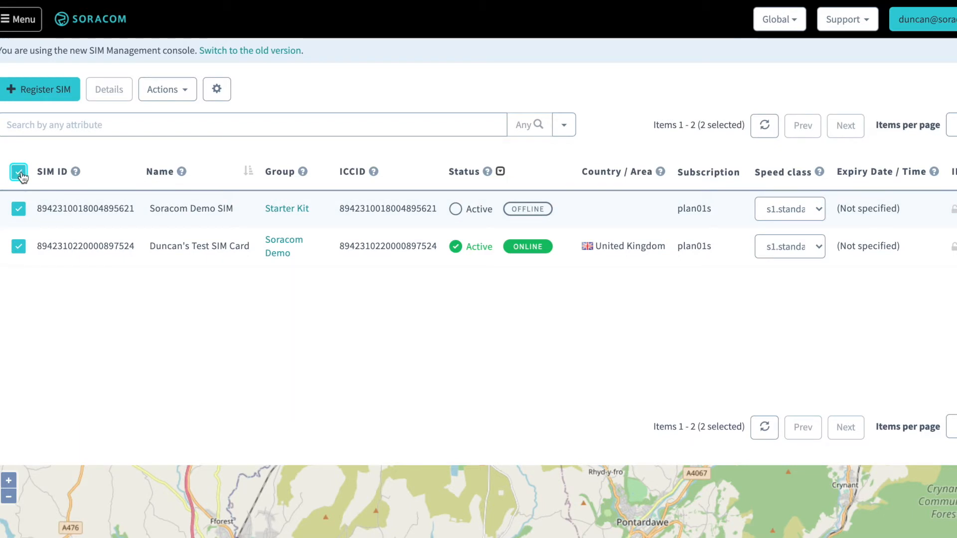
pyautogui.click(19, 173)
pyautogui.click(18, 246)
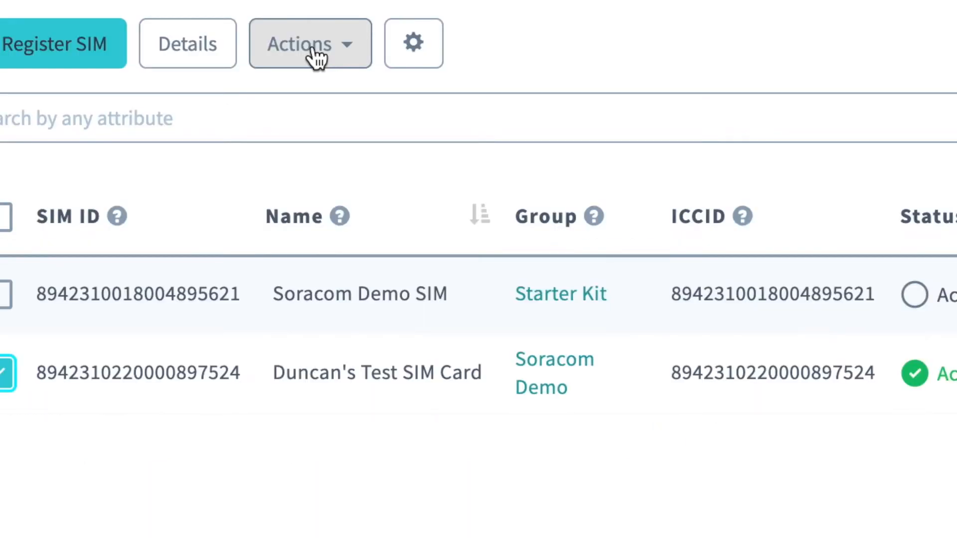
pyautogui.click(317, 50)
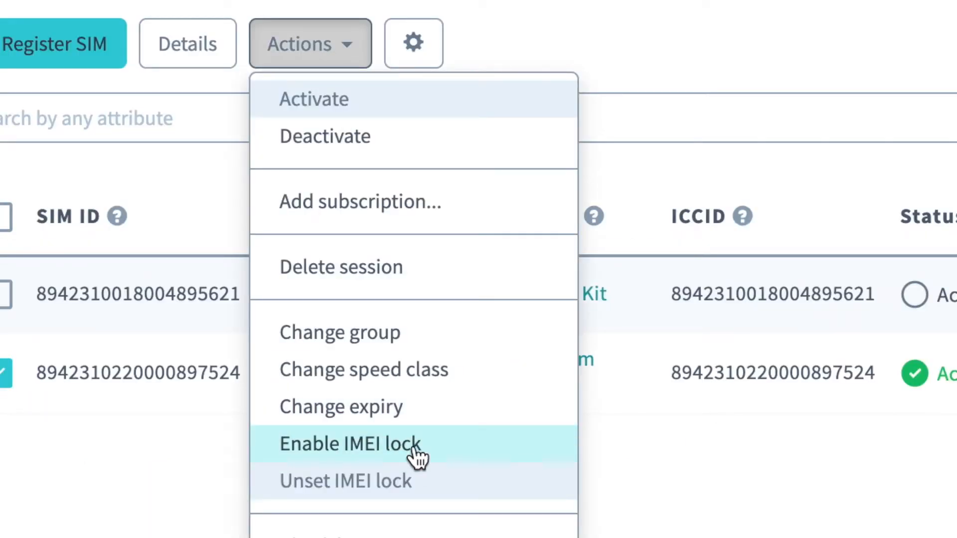
pyautogui.click(414, 449)
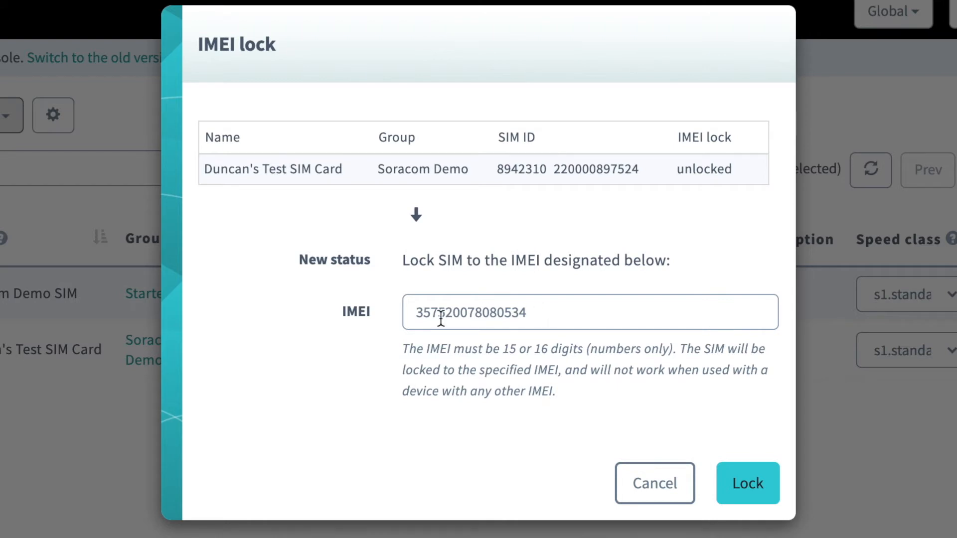
pyautogui.click(758, 488)
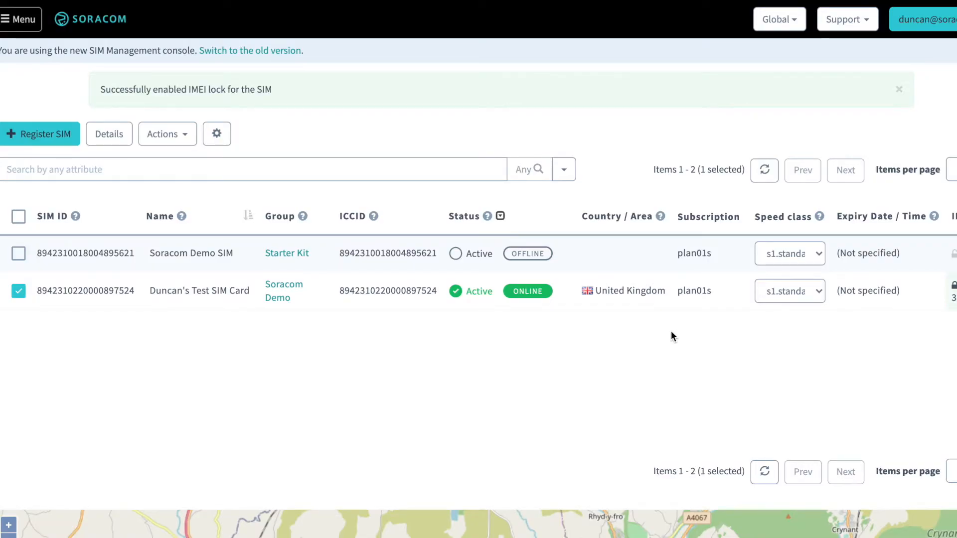
# Step: Check the test SIM's IMEI Lock column, then unset its IMEI lock with Remove Lock
pyautogui.hscroll(3, 680, 326)
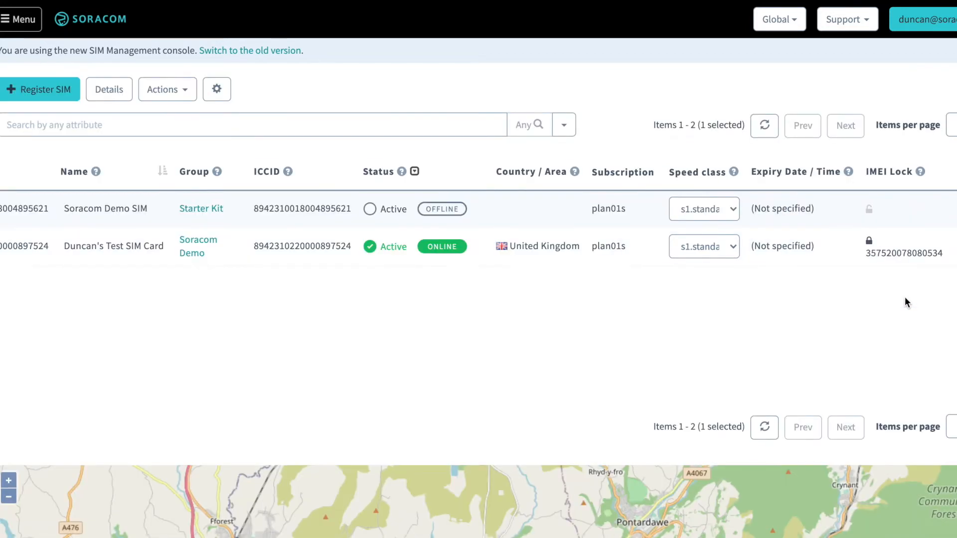
pyautogui.hscroll(-3, 893, 263)
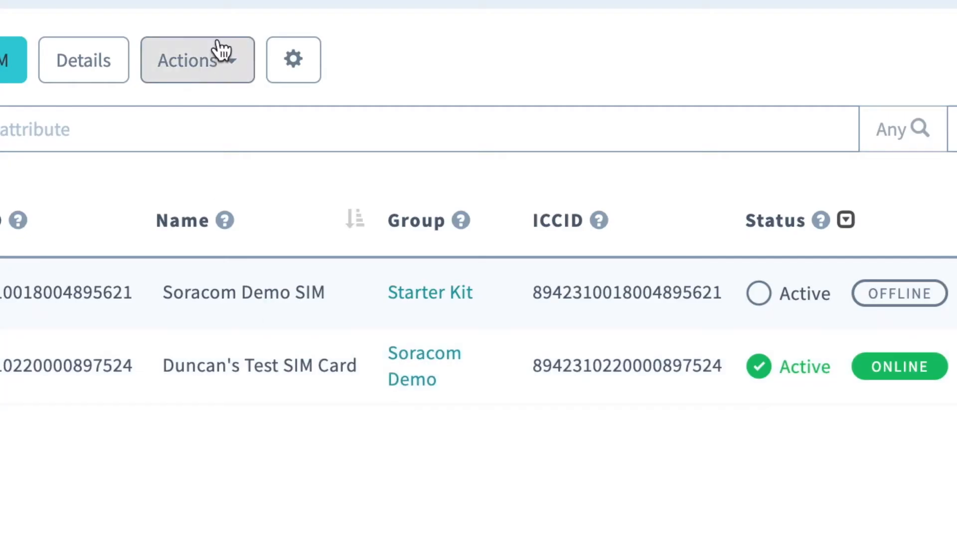
pyautogui.click(178, 92)
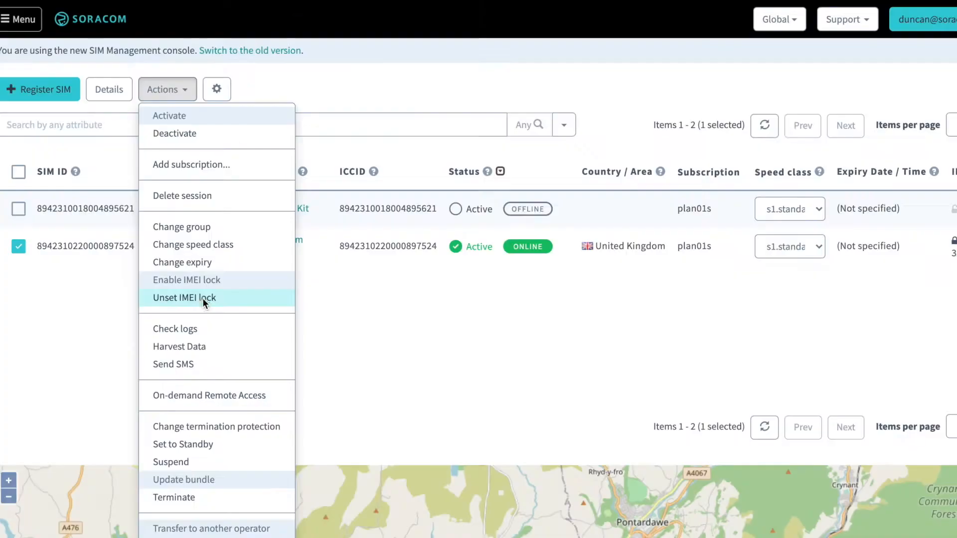
pyautogui.click(287, 477)
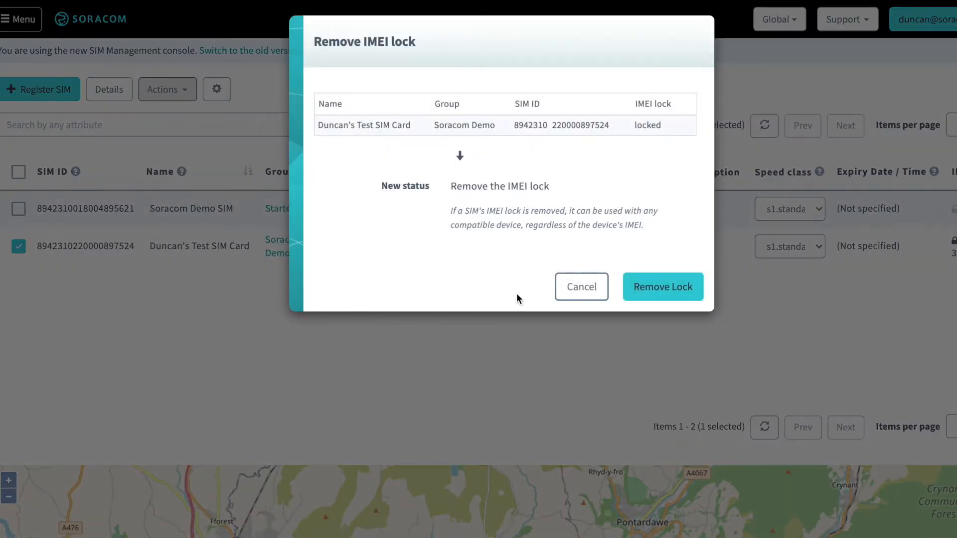
pyautogui.click(662, 298)
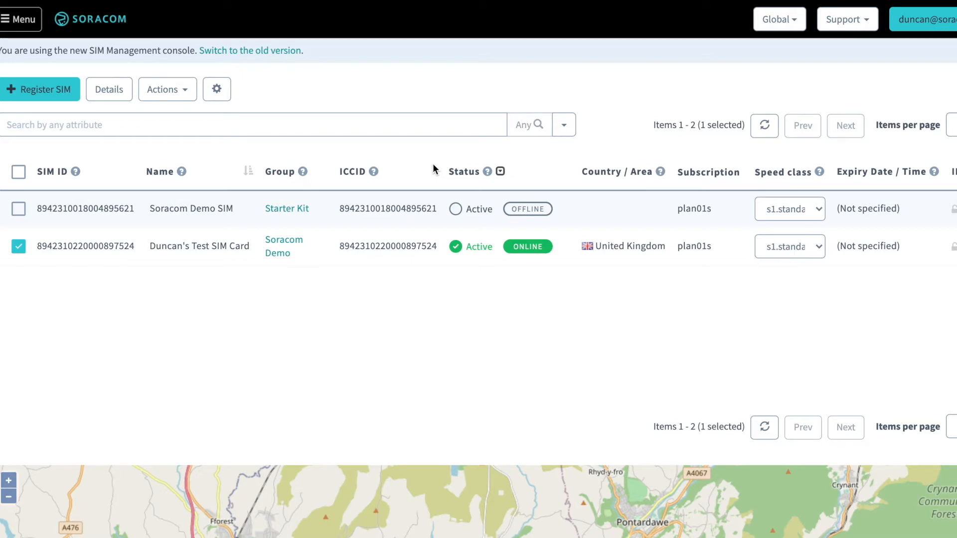
# Step: Go through the navigation menu to the Event handler's Event List page
pyautogui.click(13, 16)
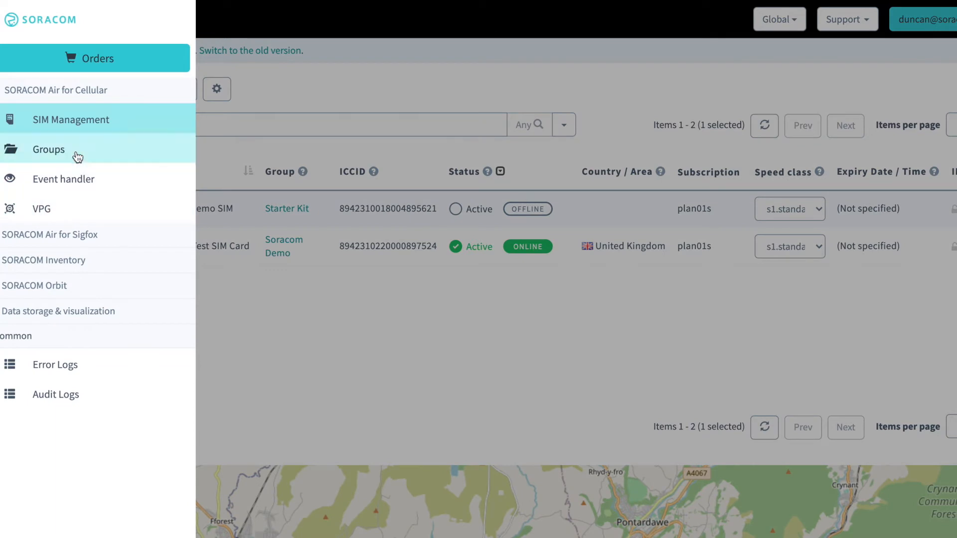
pyautogui.click(110, 186)
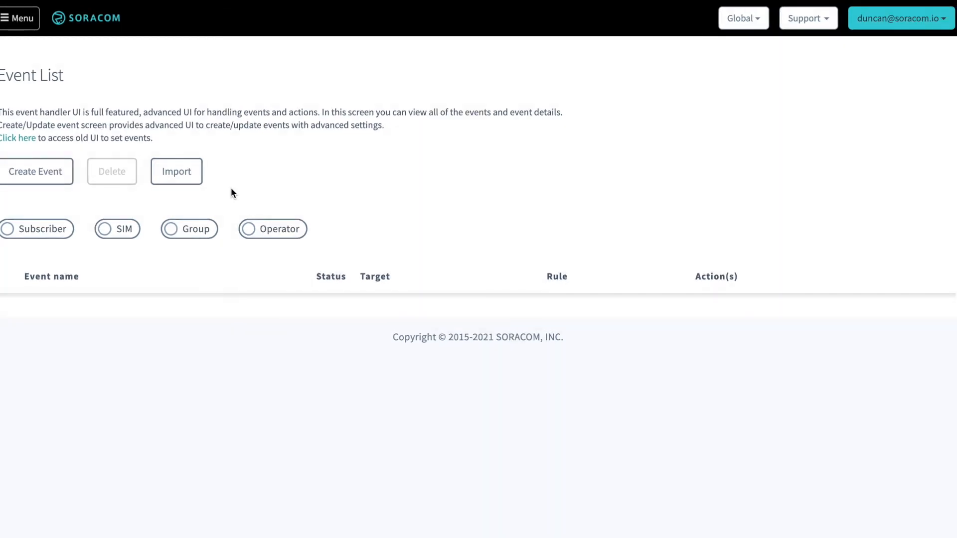
# Step: Start a new event with a single SIM as target, pasting the test SIM's ID
pyautogui.click(47, 179)
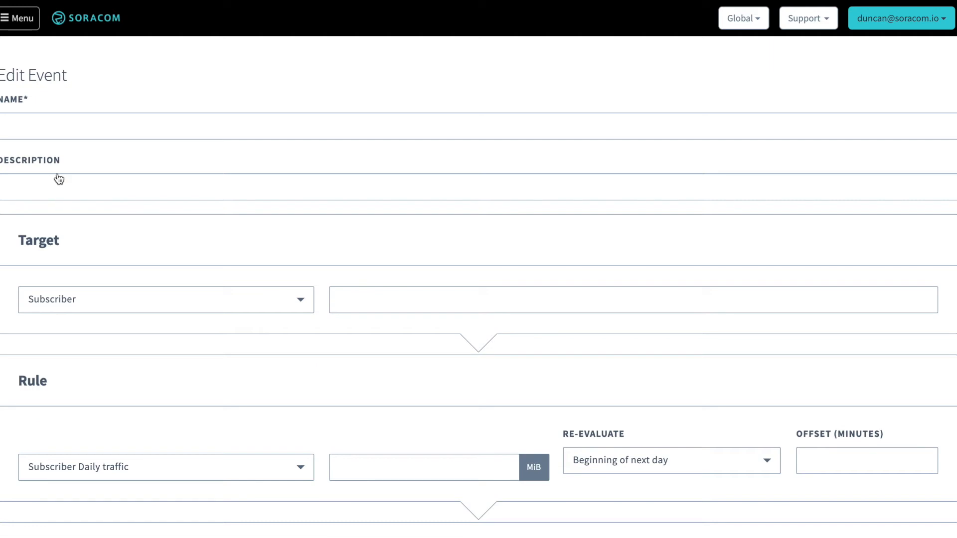
pyautogui.scroll(-2, 164, 286)
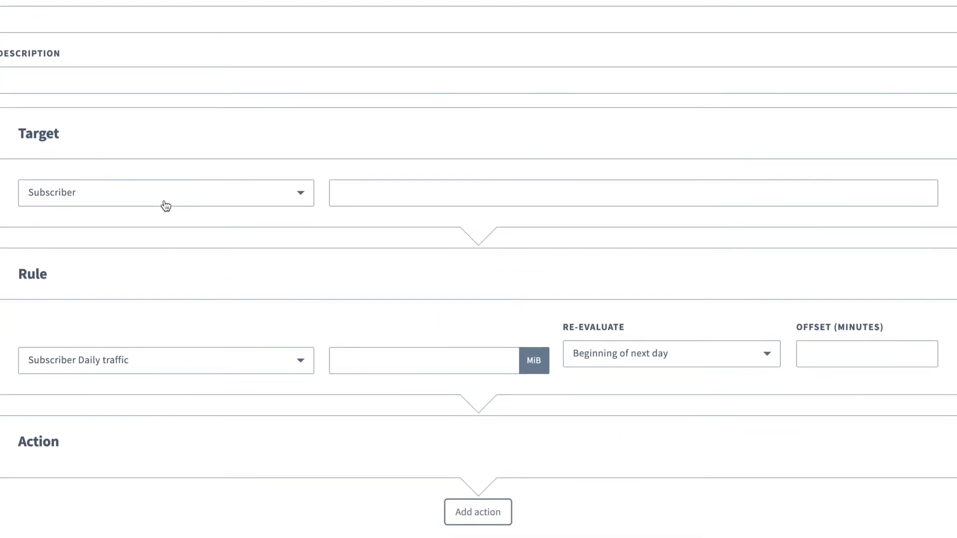
pyautogui.click(162, 203)
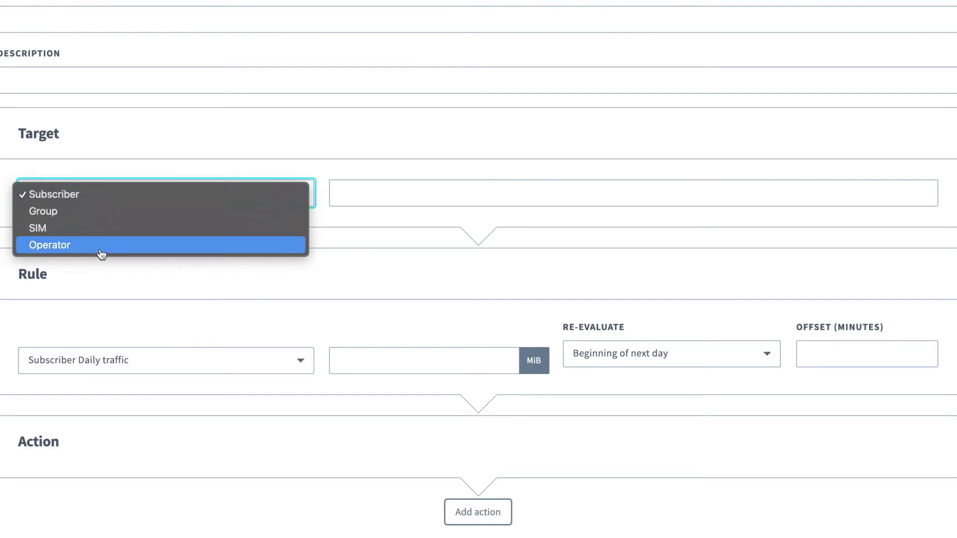
pyautogui.click(131, 235)
pyautogui.click(398, 196)
pyautogui.hotkey('ctrl', 'v')
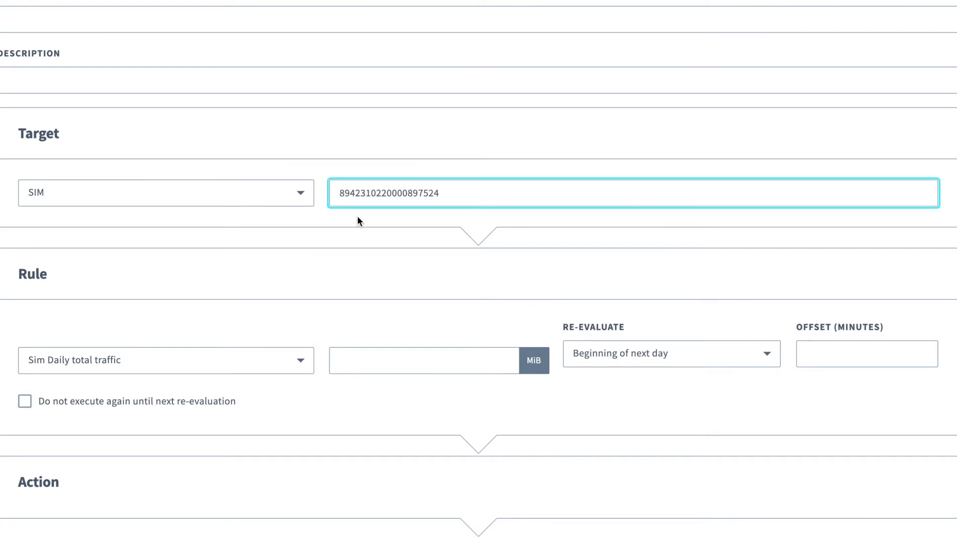
# Step: Set the rule to Sim Daily total traffic at 10 MiB and add an action slot
pyautogui.scroll(-3, 357, 218)
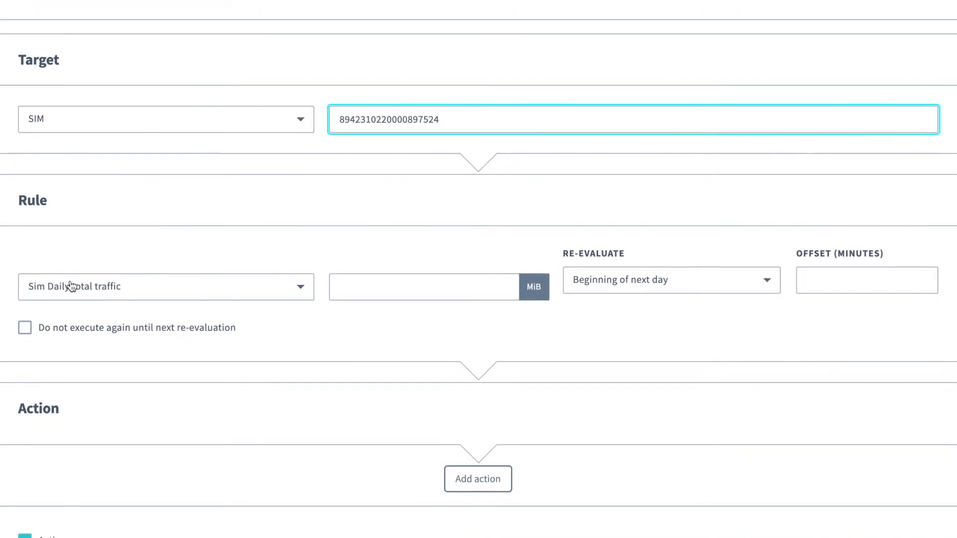
pyautogui.click(155, 290)
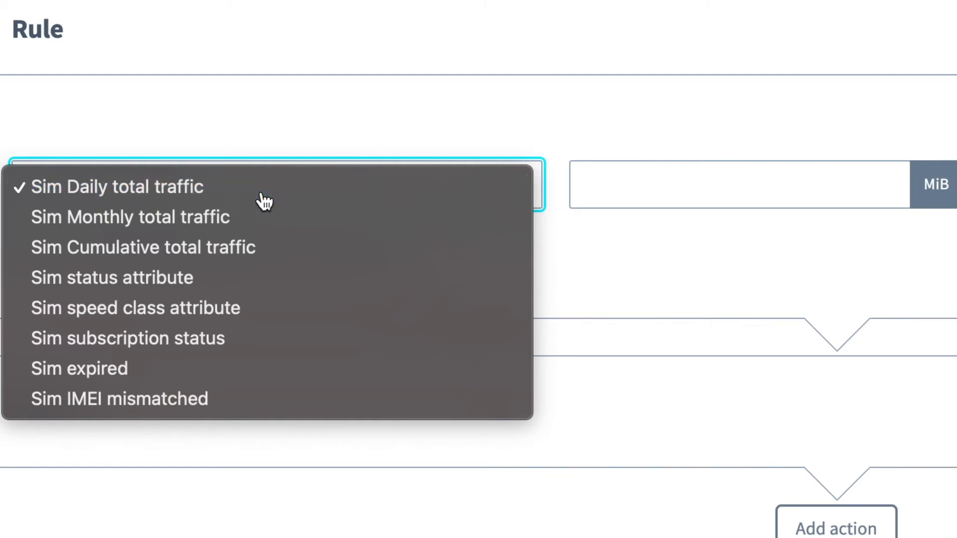
pyautogui.click(264, 201)
pyautogui.click(620, 194)
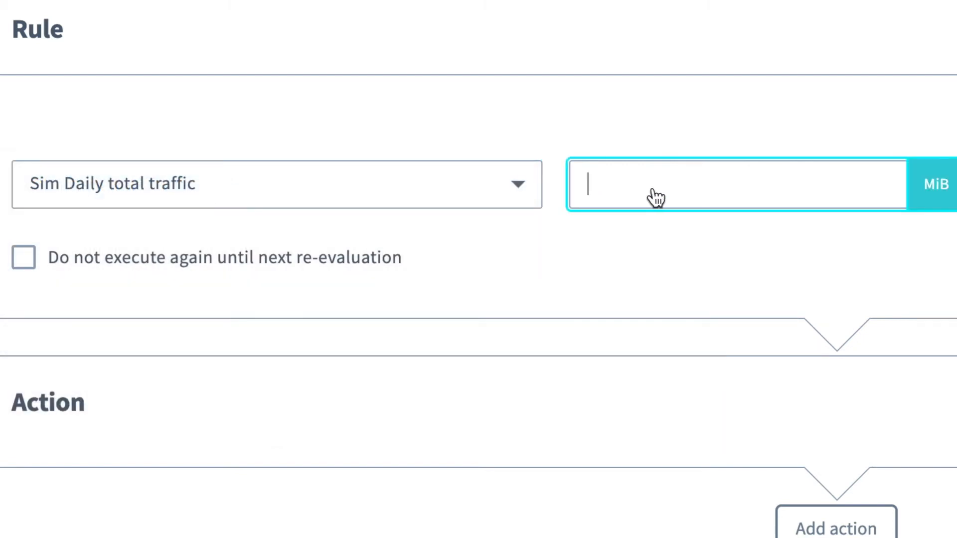
pyautogui.write('10')
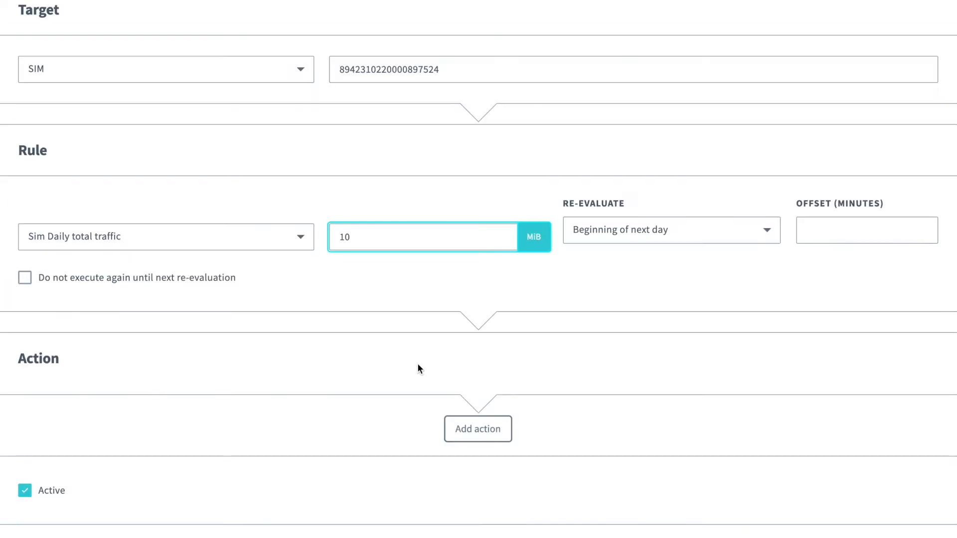
pyautogui.click(456, 423)
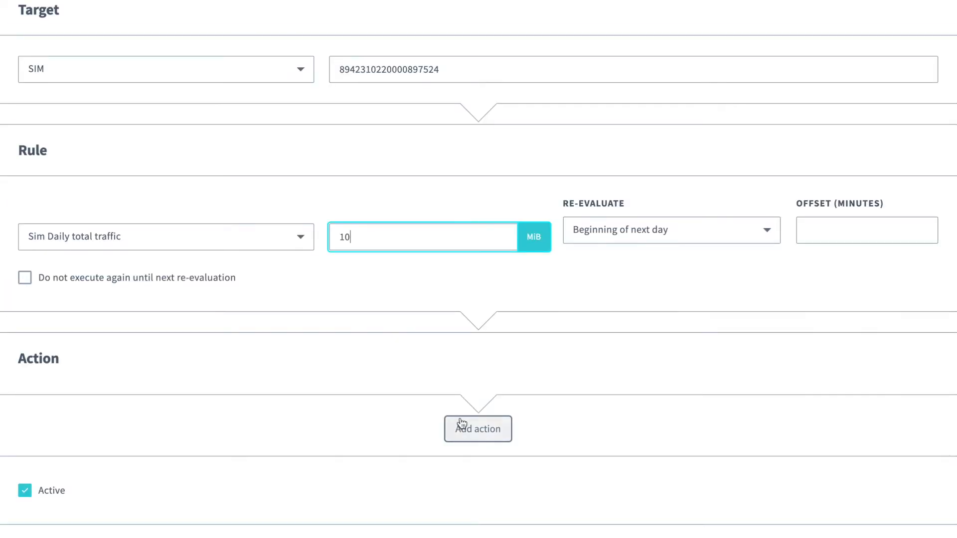
# Step: Make the event's first action deactivate the SIM
pyautogui.scroll(-4, 232, 303)
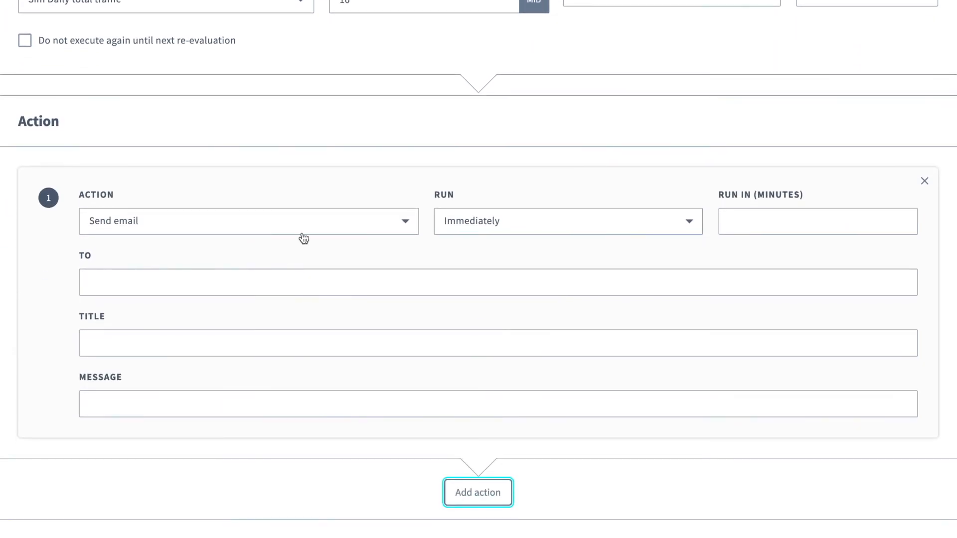
pyautogui.click(281, 230)
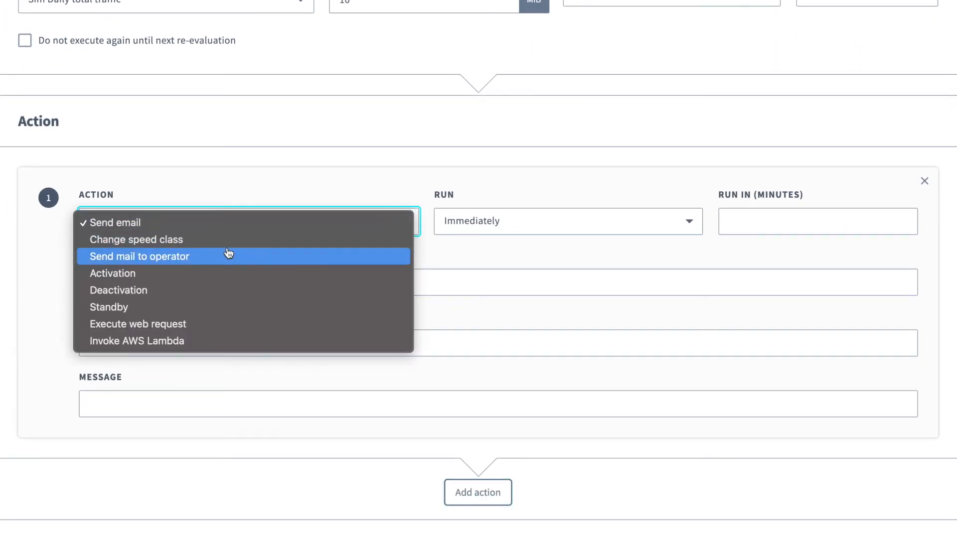
pyautogui.click(166, 293)
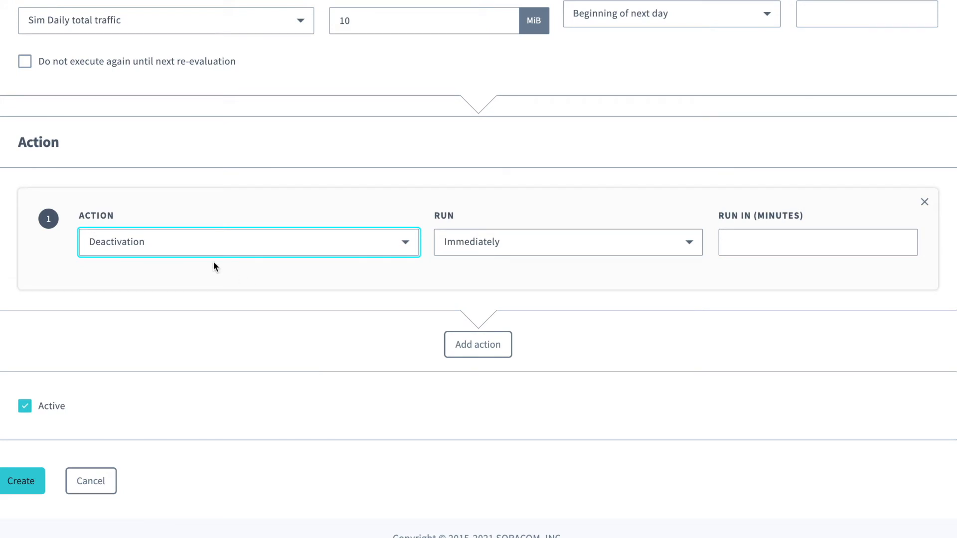
# Step: Add an email action to the recipient's address, titled 'Your SIM has exceeded 10MB!' with message '123123'
pyautogui.click(477, 343)
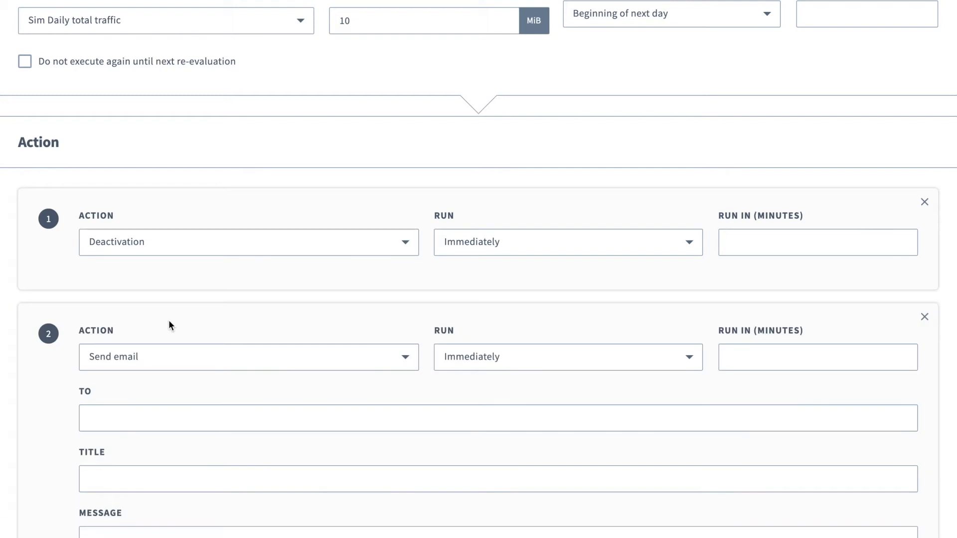
pyautogui.click(169, 416)
pyautogui.scroll(-1, 175, 424)
pyautogui.click(144, 456)
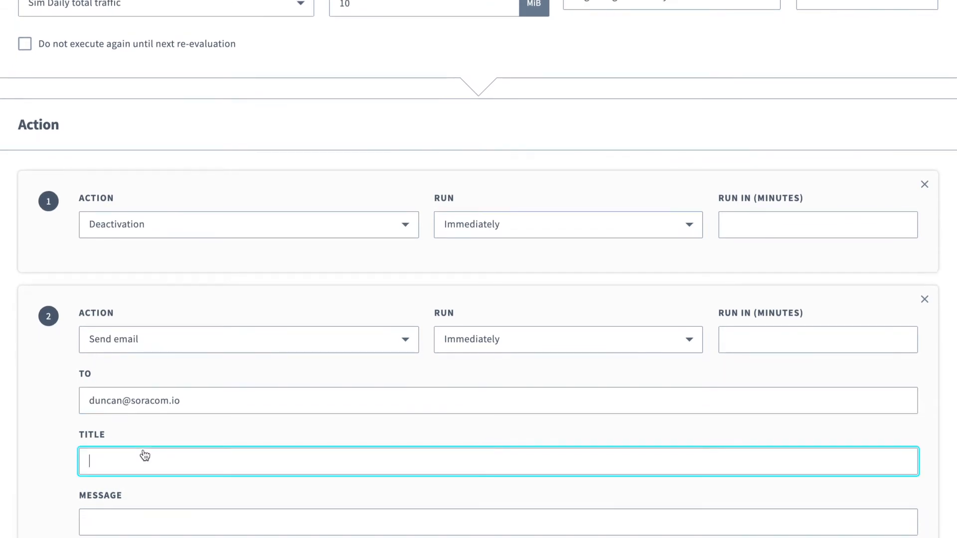
pyautogui.write('Your SIM has exceeded')
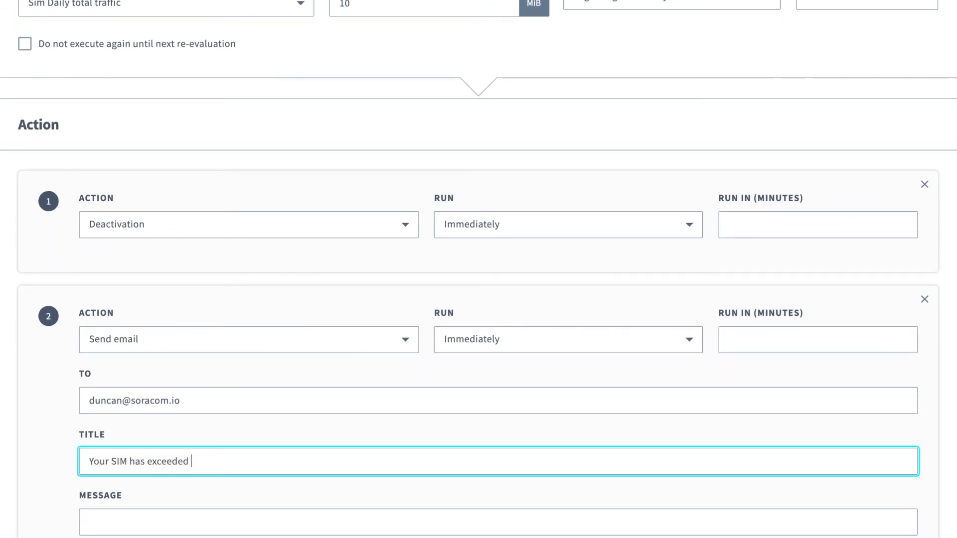
pyautogui.write(' 10MB!')
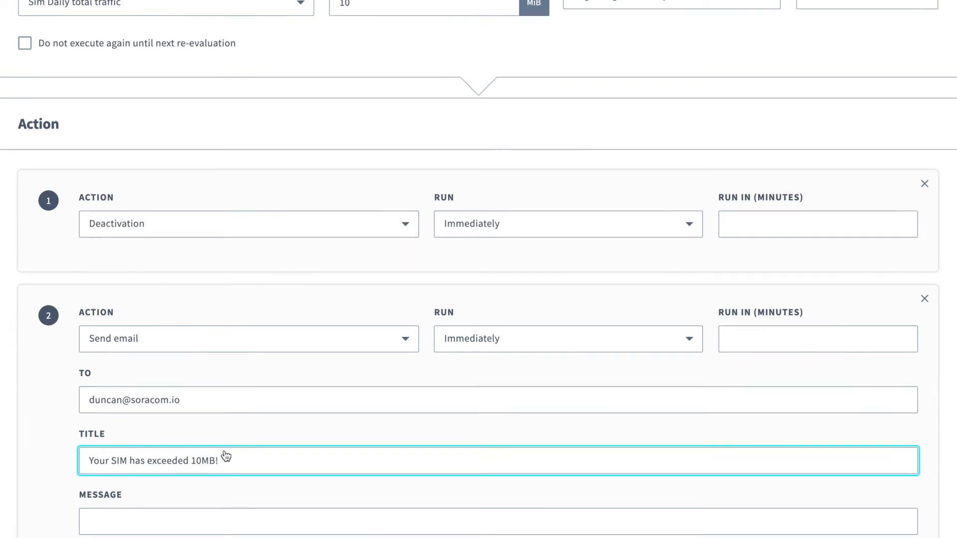
pyautogui.scroll(-2, 153, 450)
pyautogui.click(152, 429)
pyautogui.write('123123')
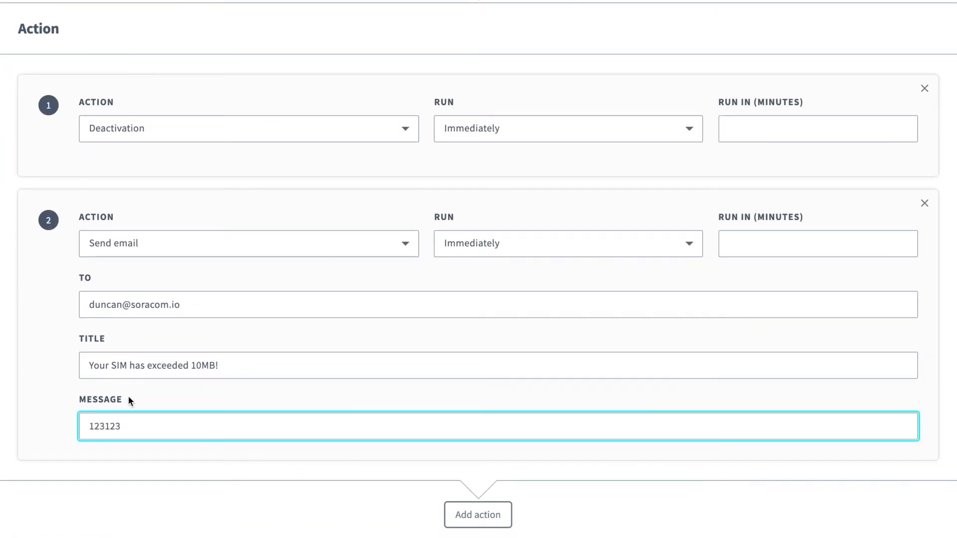
pyautogui.scroll(-1, 138, 397)
# Step: Delete the extra empty third action and create the event rule
pyautogui.click(476, 467)
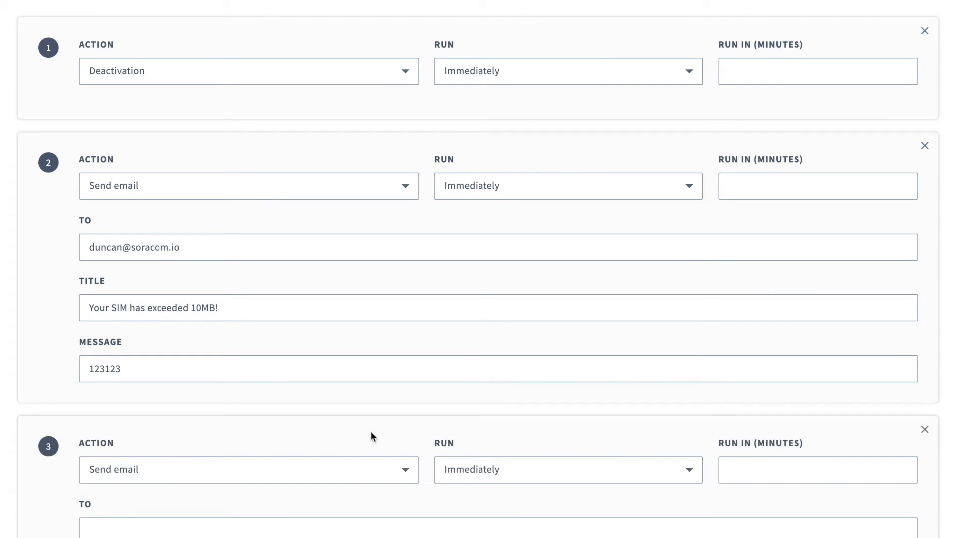
pyautogui.scroll(-3, 205, 384)
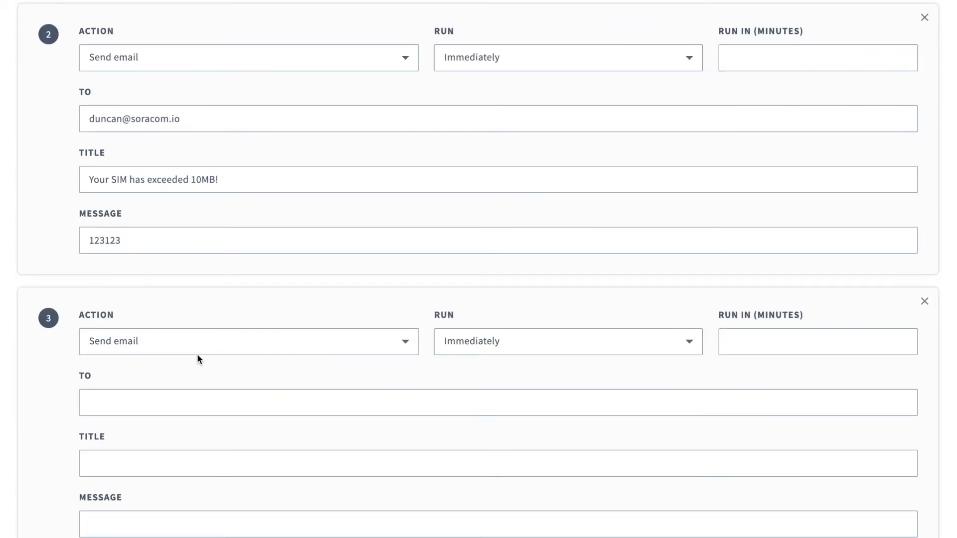
pyautogui.scroll(-2, 424, 370)
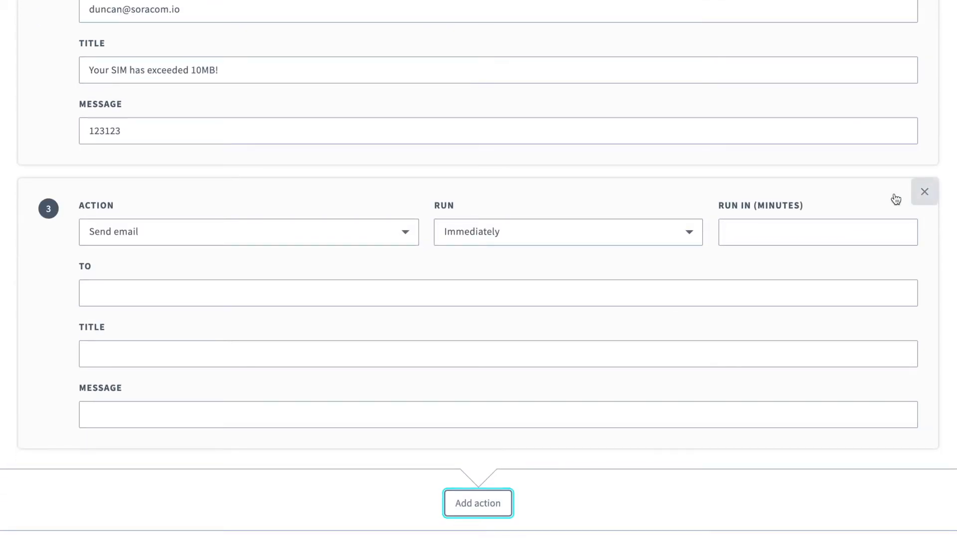
pyautogui.click(924, 191)
pyautogui.scroll(4, 168, 322)
pyautogui.scroll(-4, 195, 252)
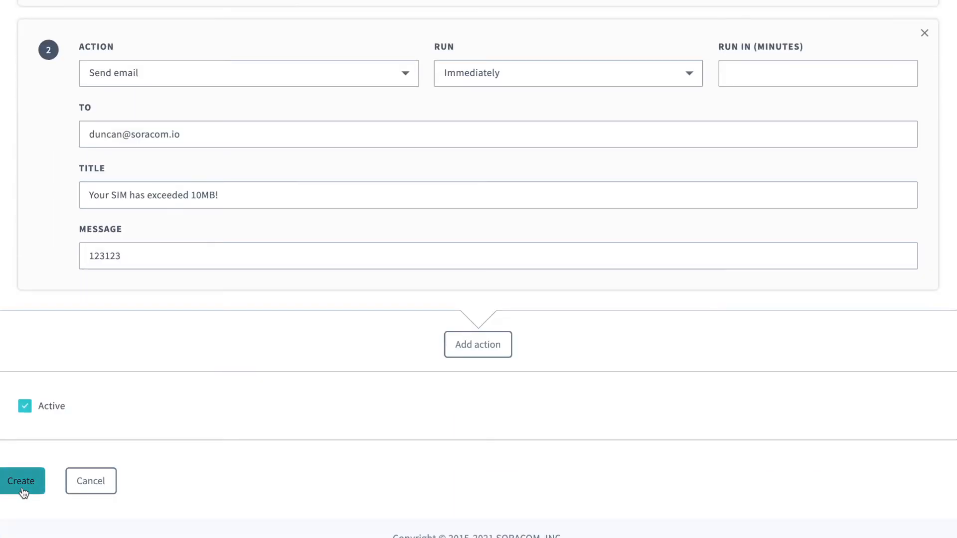
pyautogui.click(24, 489)
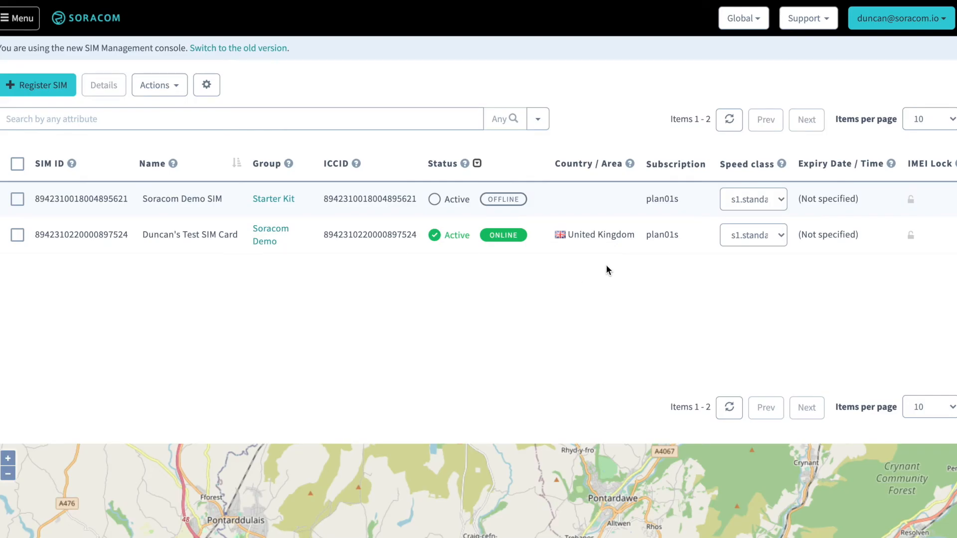
pyautogui.click(899, 29)
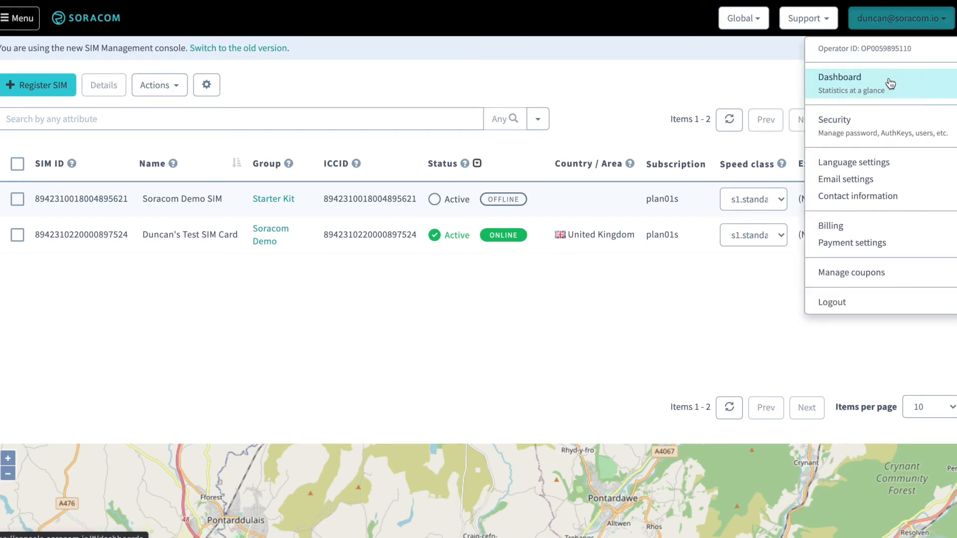
pyautogui.click(877, 181)
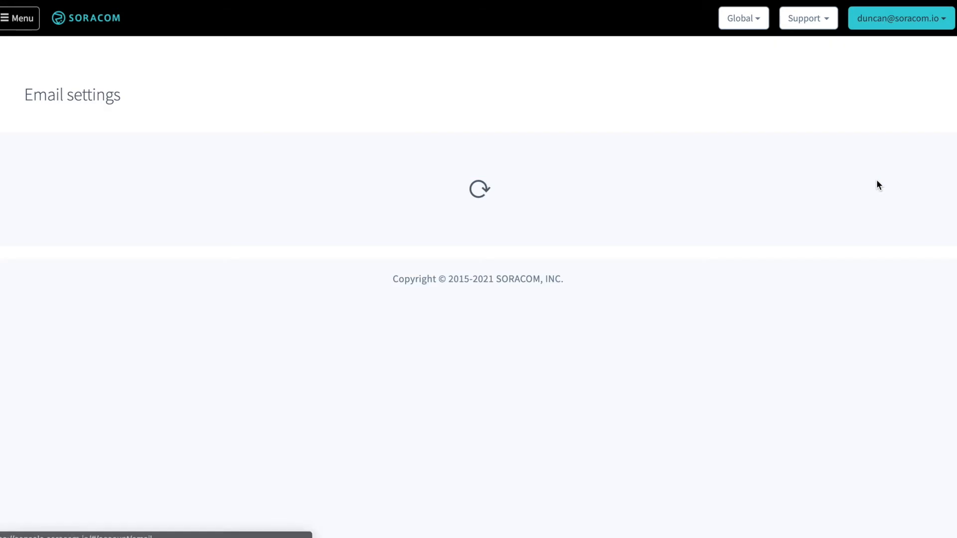
pyautogui.click(892, 24)
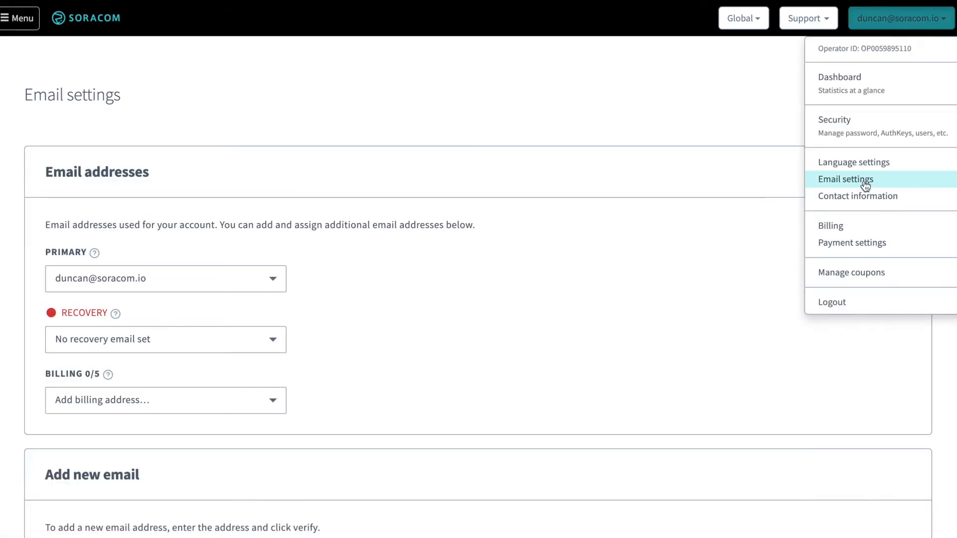
pyautogui.click(488, 159)
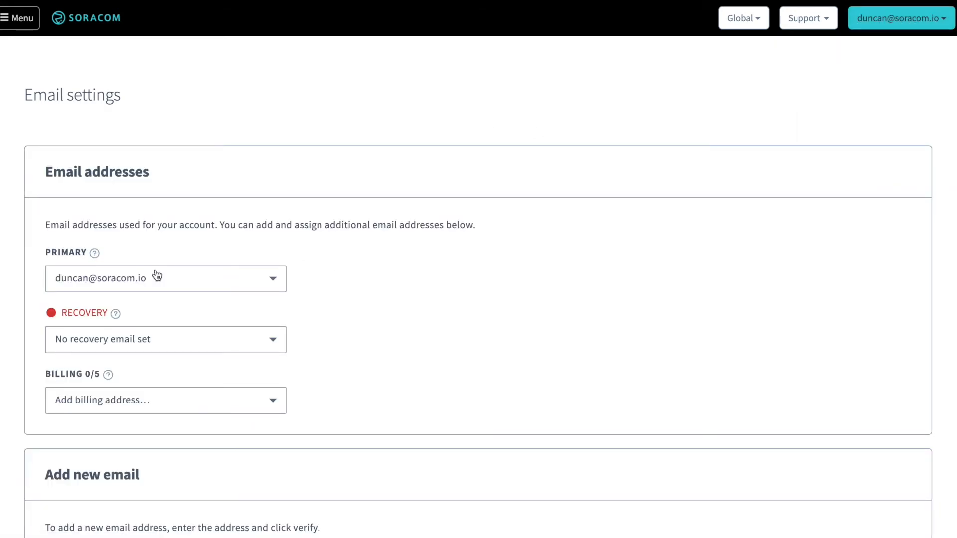
pyautogui.click(59, 282)
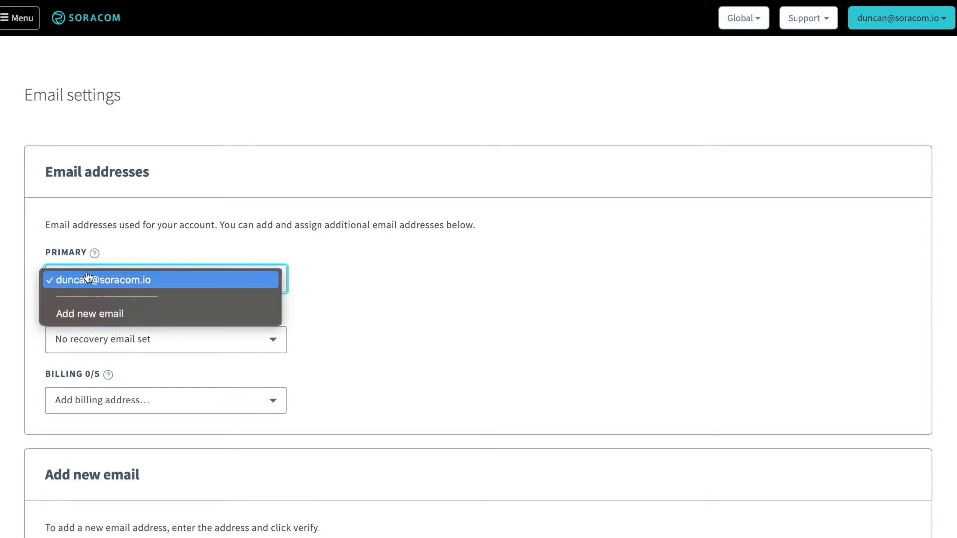
pyautogui.click(343, 281)
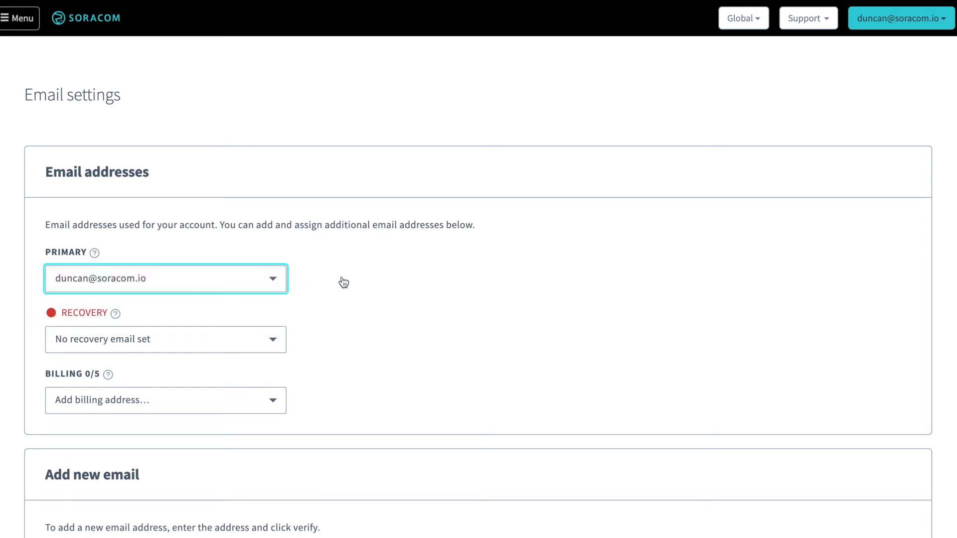
pyautogui.scroll(-2, 342, 277)
pyautogui.click(248, 288)
pyautogui.click(422, 285)
pyautogui.click(151, 343)
pyautogui.click(132, 376)
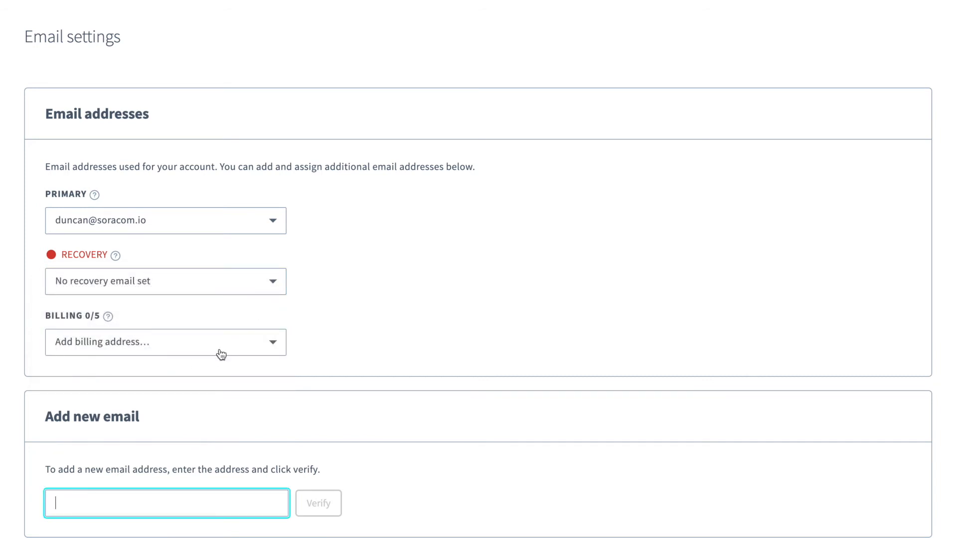
pyautogui.scroll(-2, 239, 351)
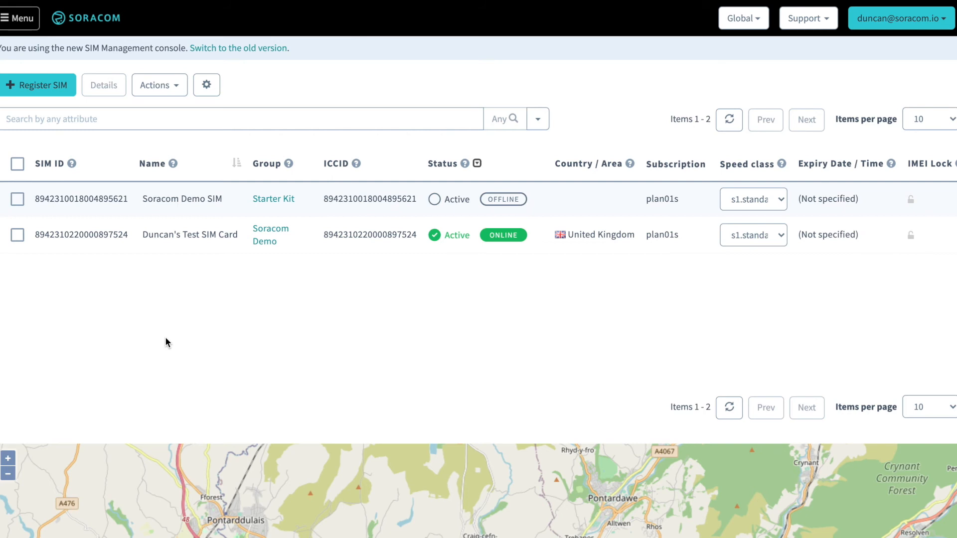
# Step: Select the online United Kingdom test SIM and open its error logs
pyautogui.click(17, 235)
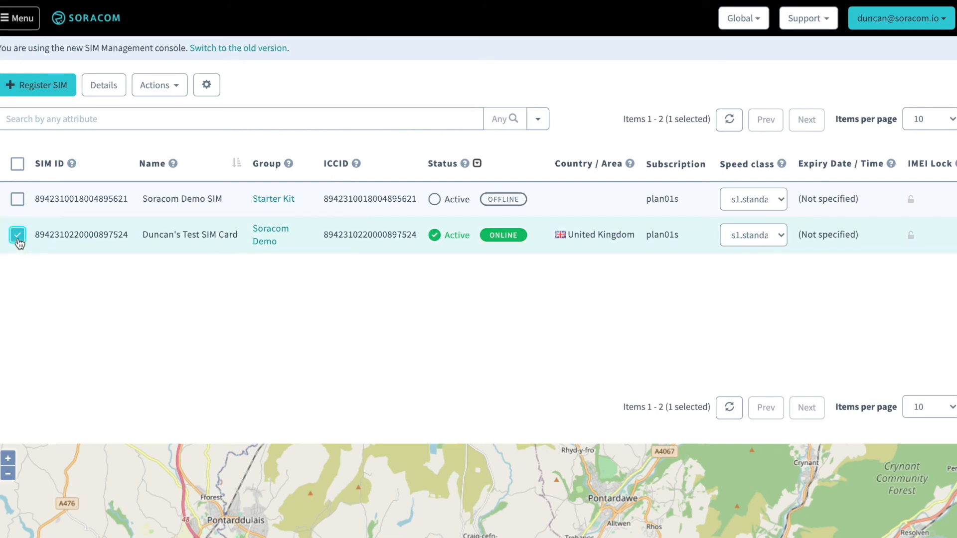
pyautogui.click(163, 84)
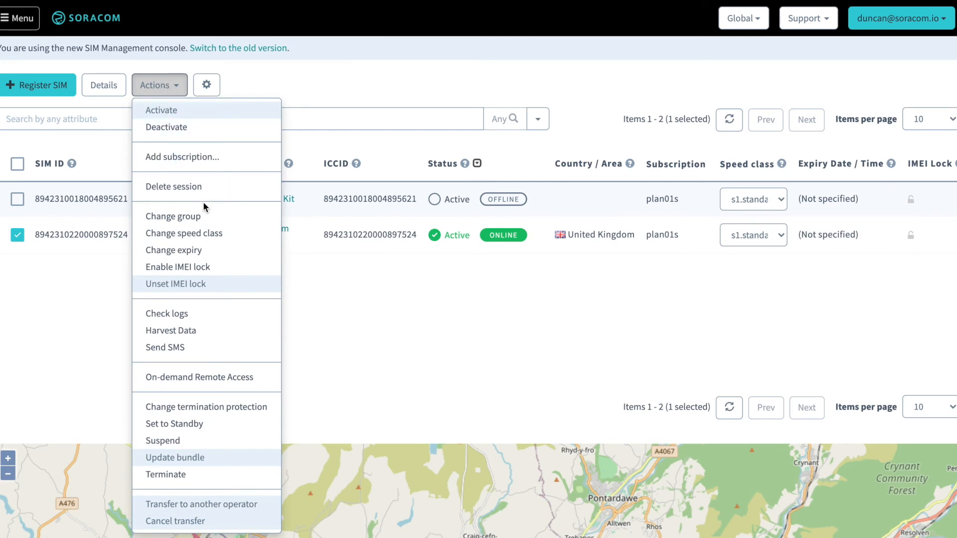
pyautogui.click(202, 315)
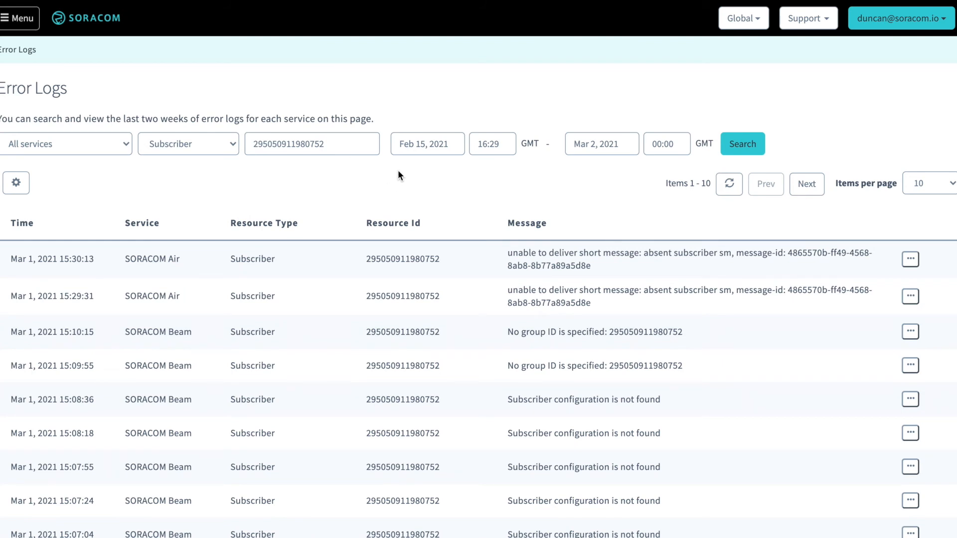
# Step: Search the SIM's error logs from Feb 23, 2021 to Mar 2, 2021
pyautogui.click(413, 144)
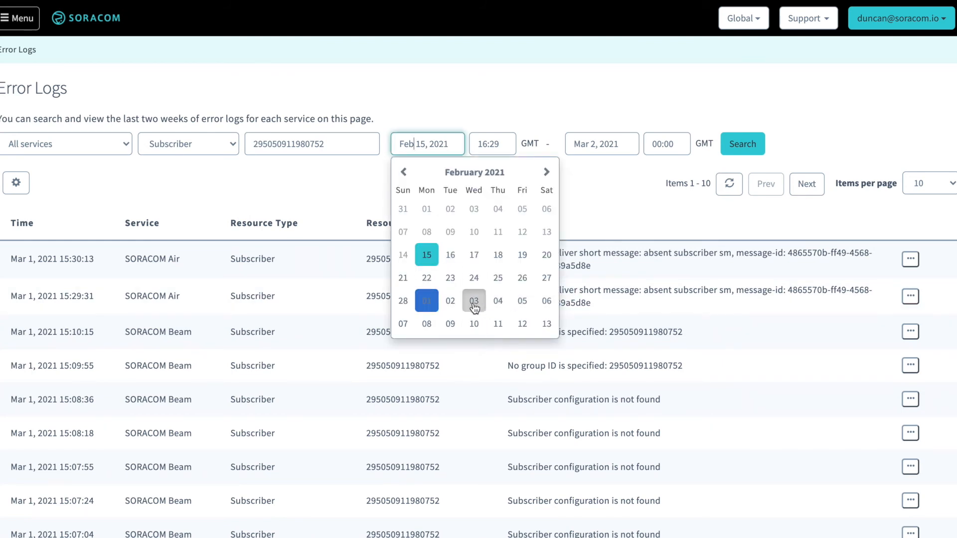
pyautogui.click(474, 303)
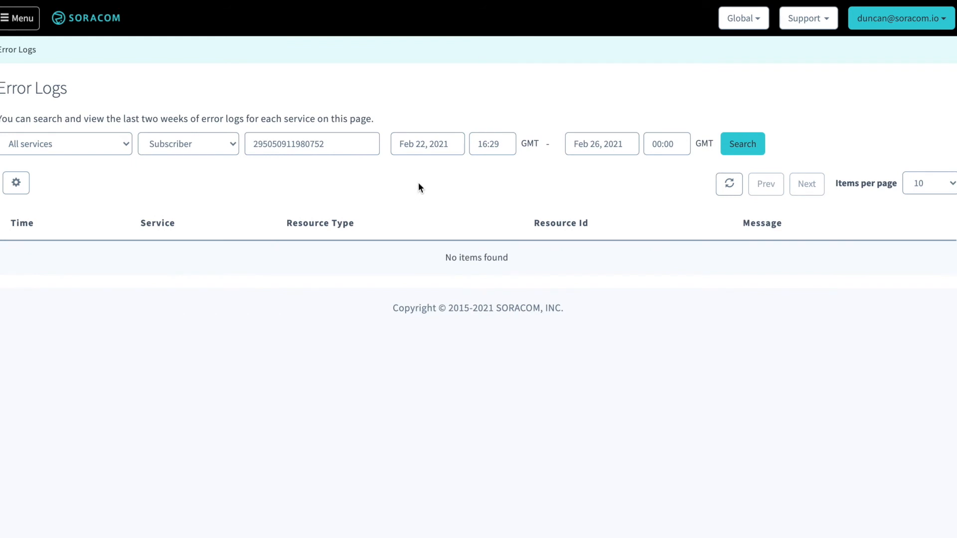
pyautogui.click(428, 144)
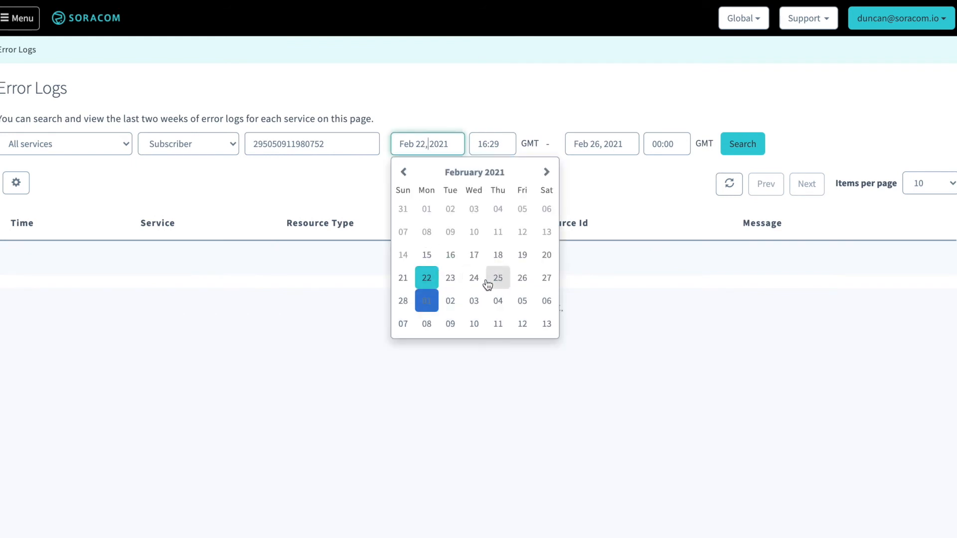
pyautogui.click(451, 278)
pyautogui.click(595, 144)
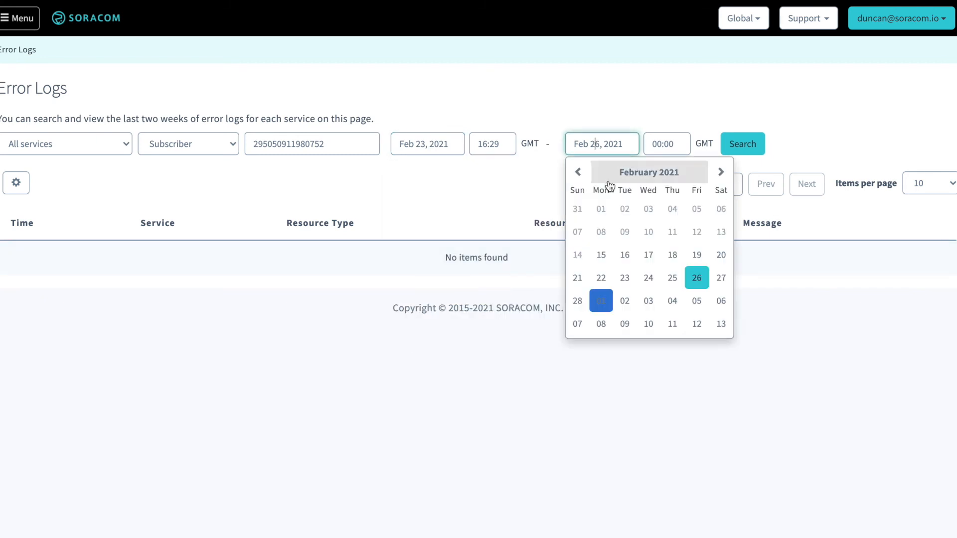
pyautogui.click(720, 171)
pyautogui.click(625, 209)
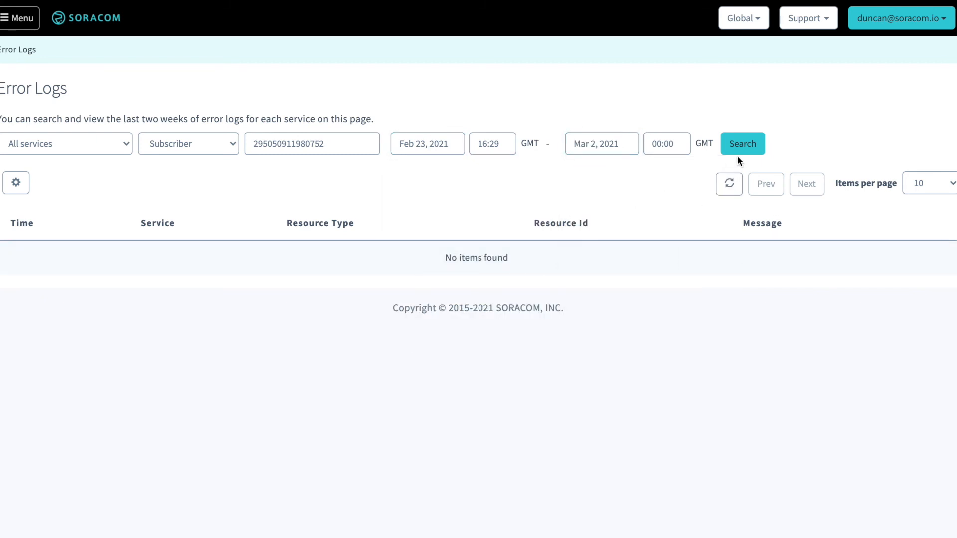
pyautogui.click(749, 152)
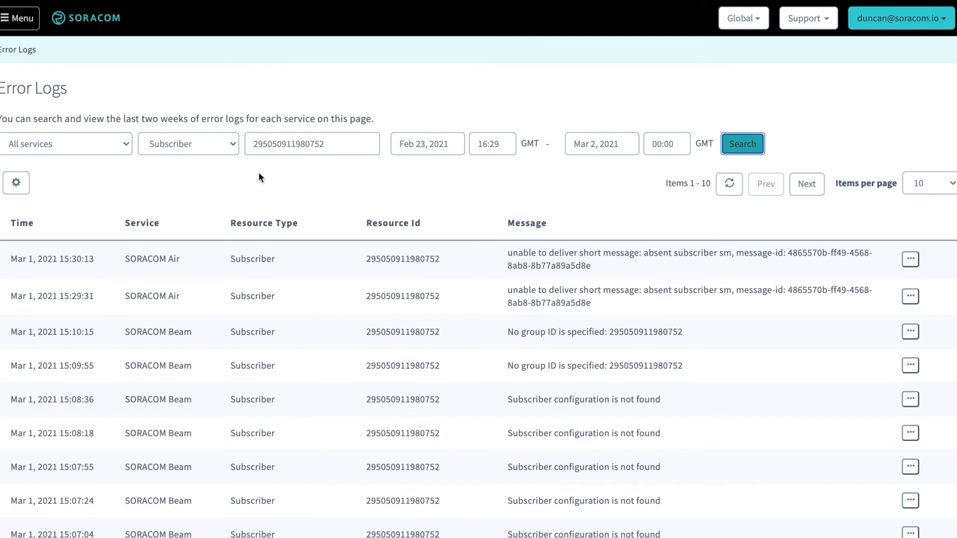
pyautogui.scroll(-2, 321, 298)
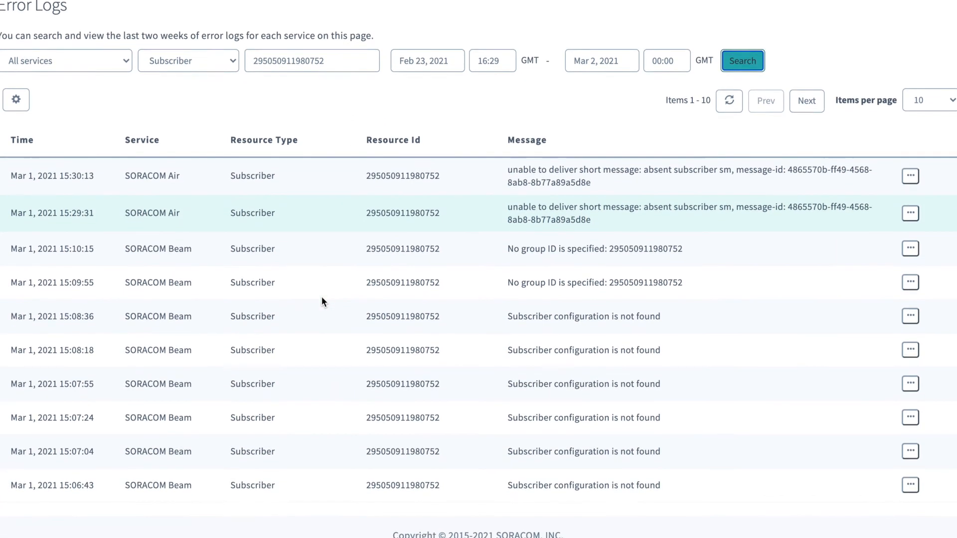
pyautogui.scroll(2, 322, 297)
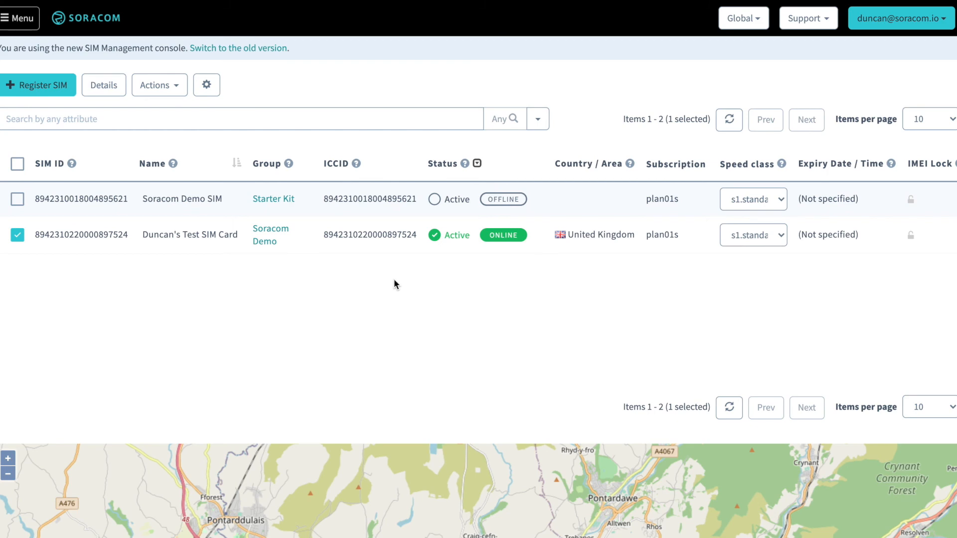
# Step: Zoom the map onto the SIM's marker near Parc Gwernfadog and open its details popup
pyautogui.scroll(-6, 393, 282)
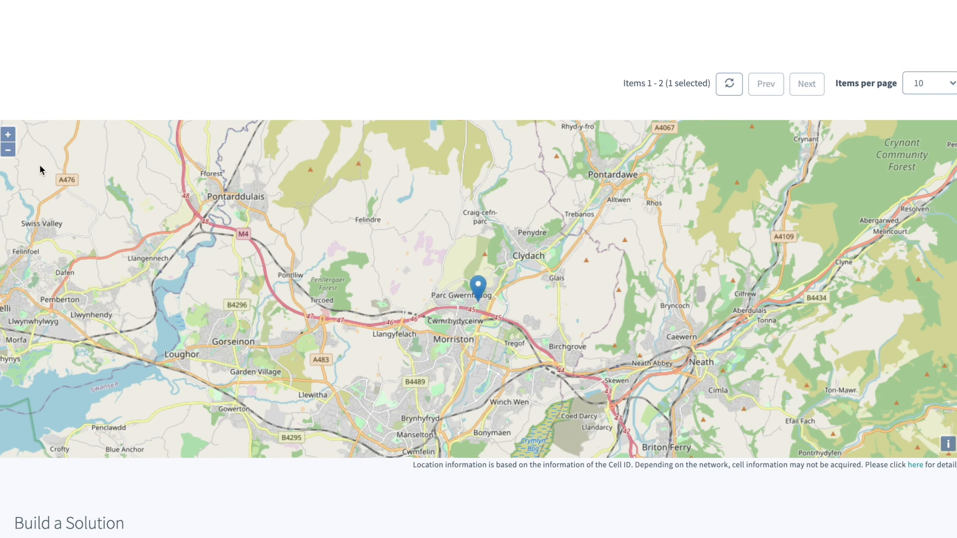
pyautogui.click(8, 150)
pyautogui.click(8, 150)
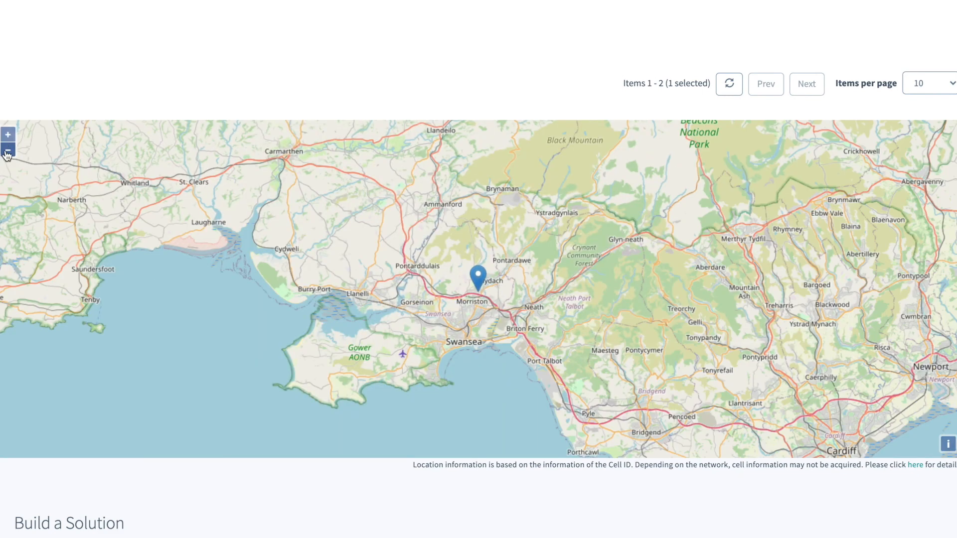
pyautogui.click(8, 154)
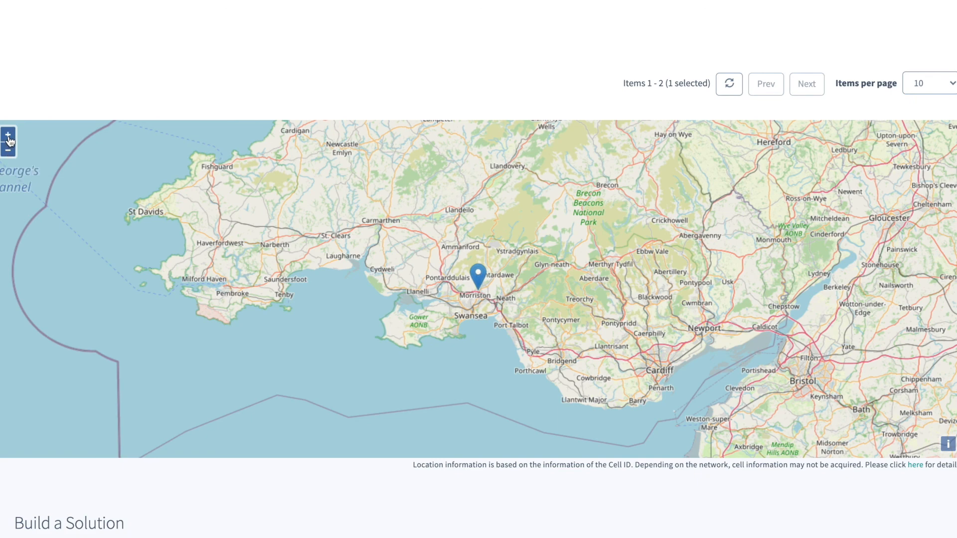
pyautogui.click(8, 137)
pyautogui.click(8, 138)
pyautogui.click(8, 138)
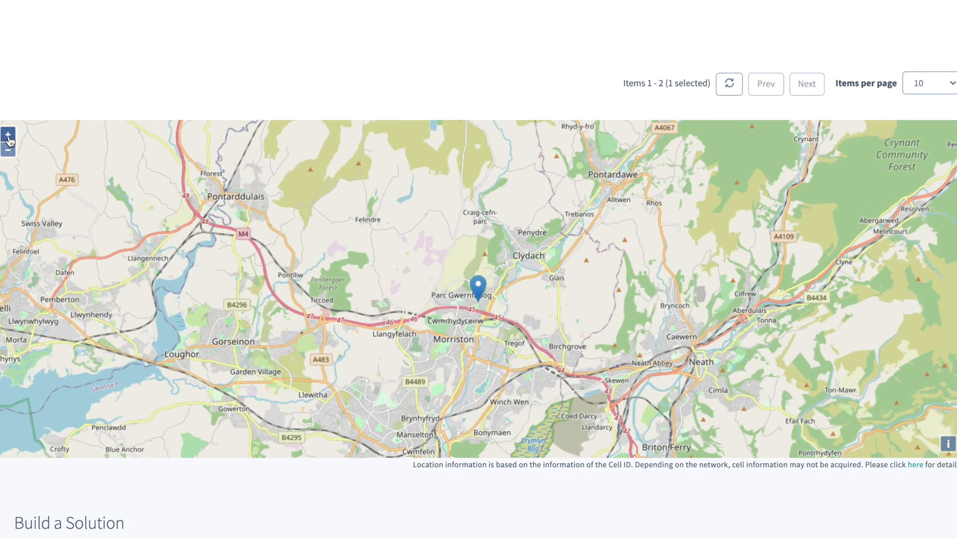
pyautogui.click(8, 137)
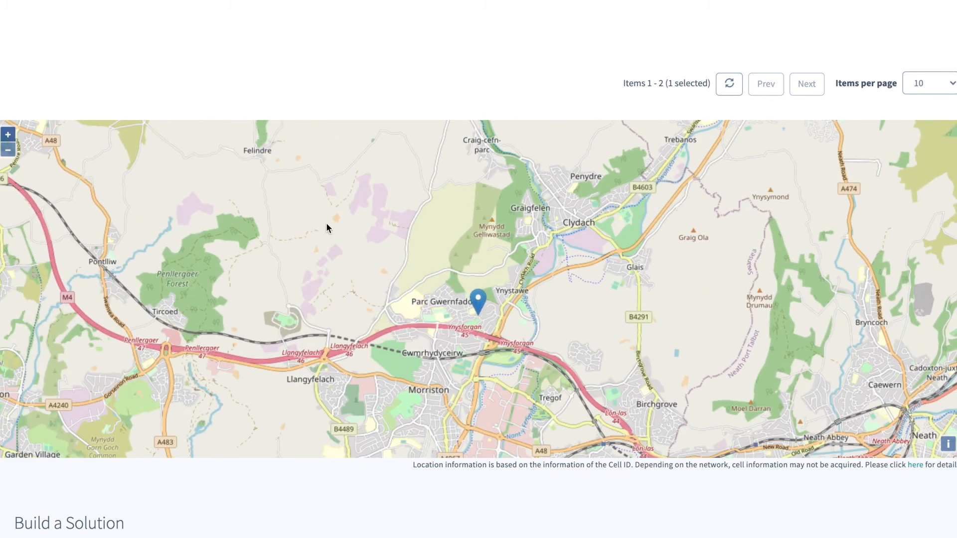
pyautogui.click(478, 300)
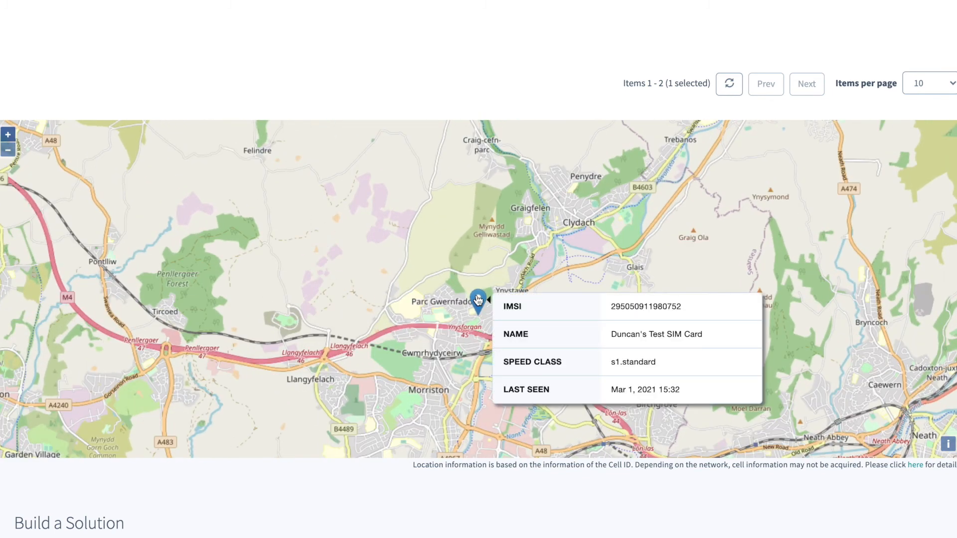